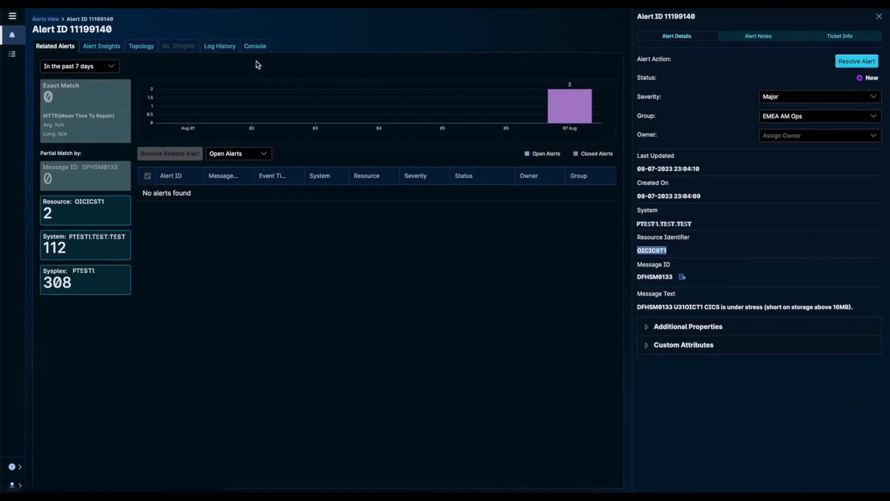
- Examine the log history around alert 11199140 and its CICS performance charts and tables in Alert Insights
left_click(220, 46)
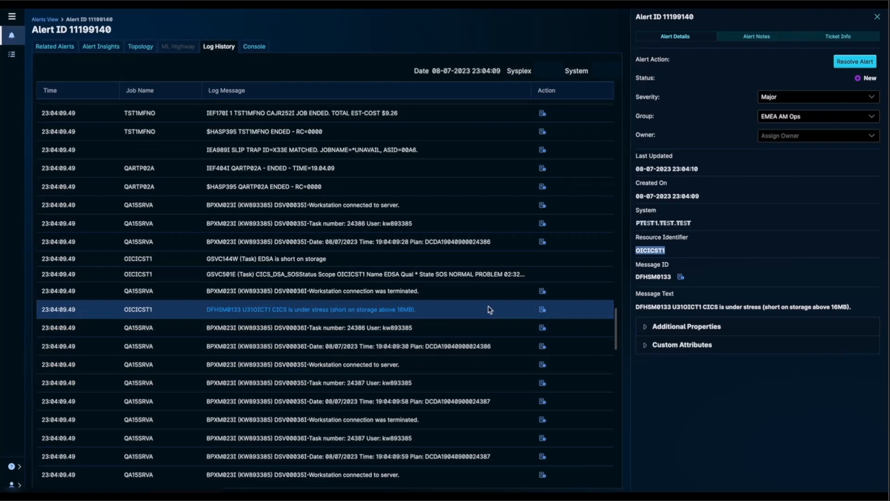
left_click(99, 49)
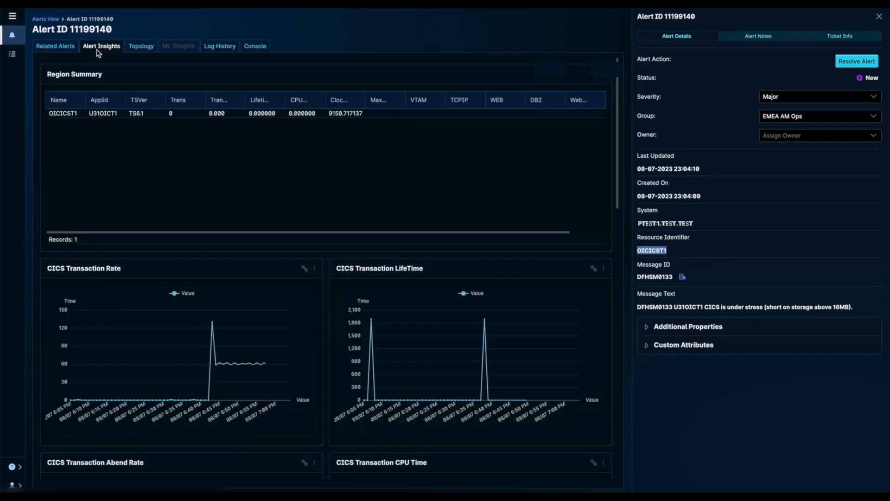
scroll(382, 267, "down", 2)
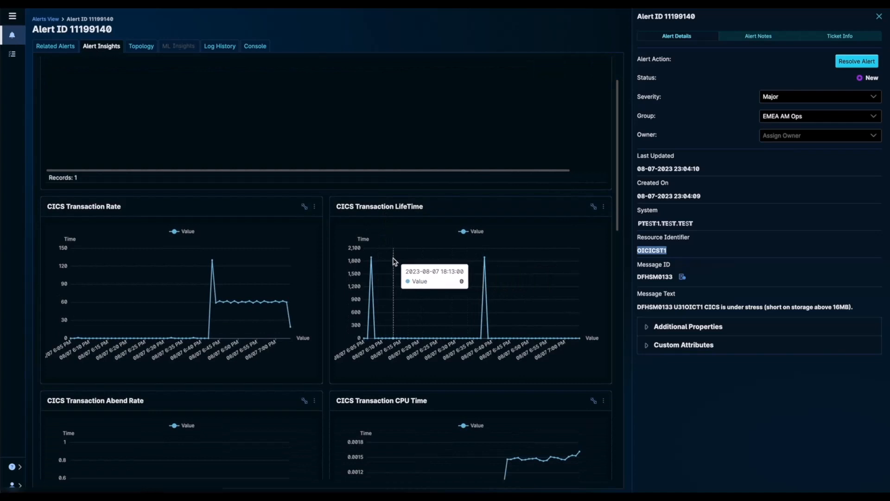
left_click_drag(618, 145, 615, 231)
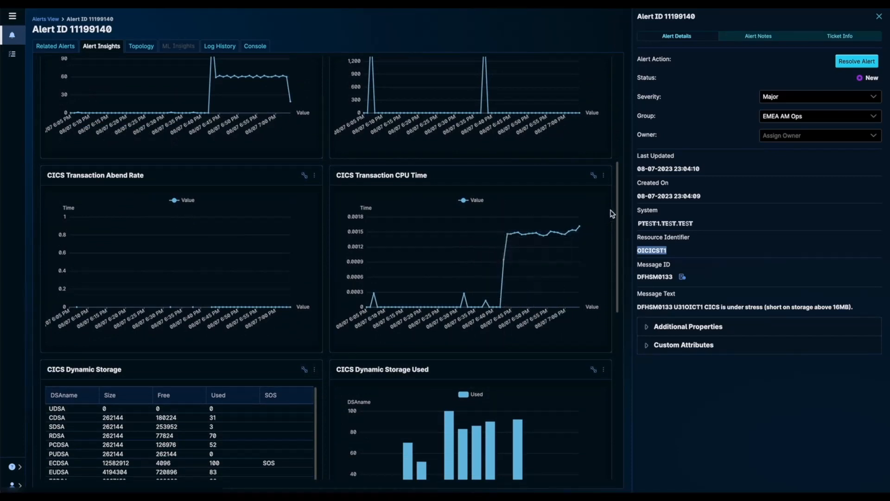
left_click_drag(619, 203, 628, 341)
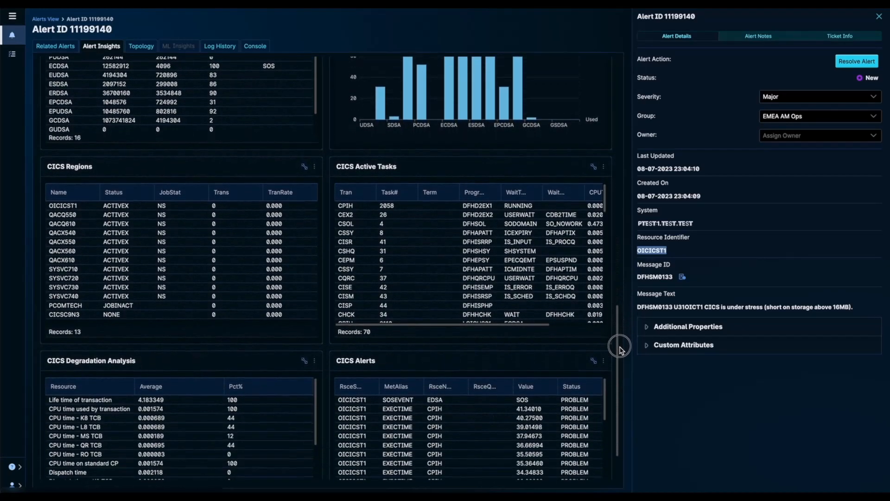
- Enlarge the CICS Active Tasks table, look through the running transactions, and restore the table to its normal size
left_click(593, 190)
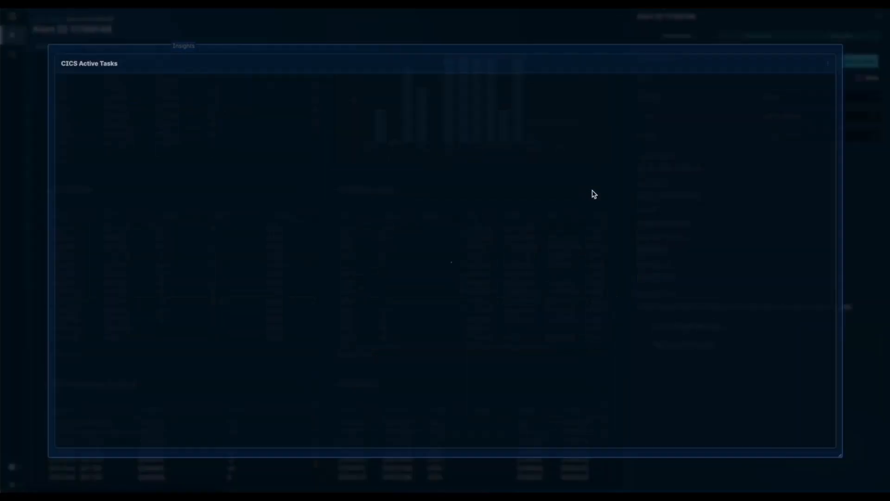
scroll(285, 271, "down", 10)
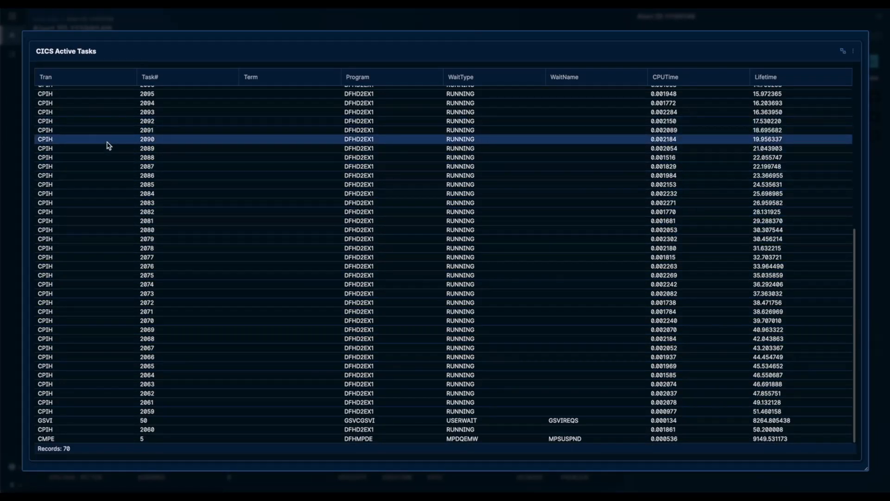
left_click(843, 51)
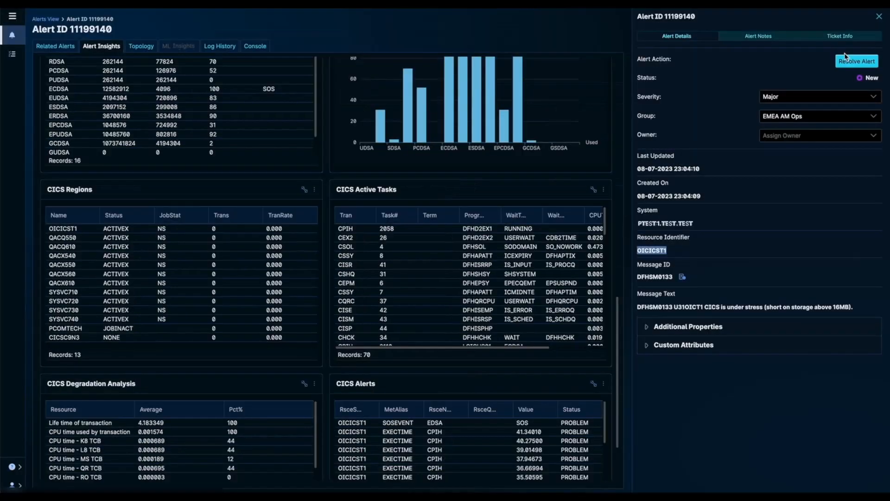
- List the related alerts that match resource OICICST1 and open alert 11199484
left_click(64, 49)
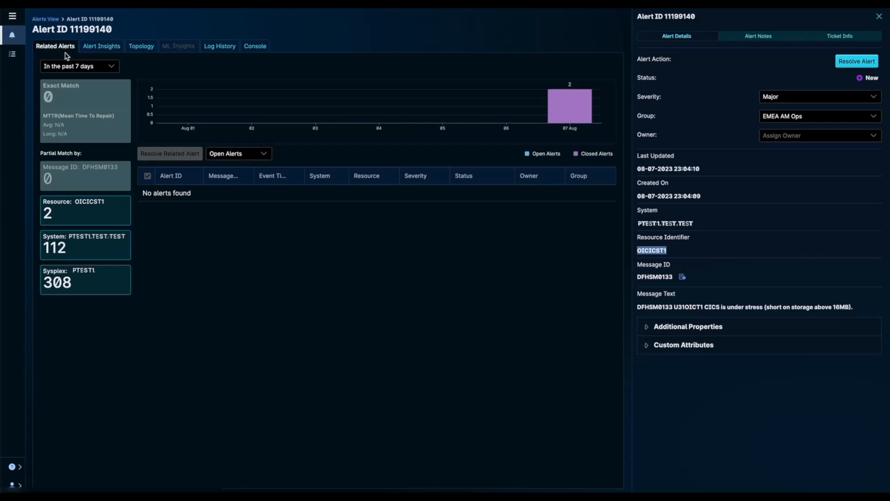
left_click(70, 214)
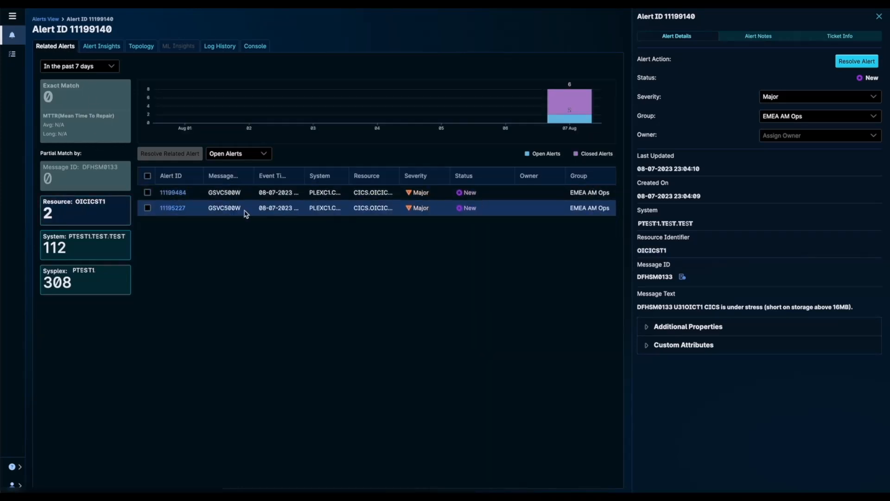
left_click(181, 194)
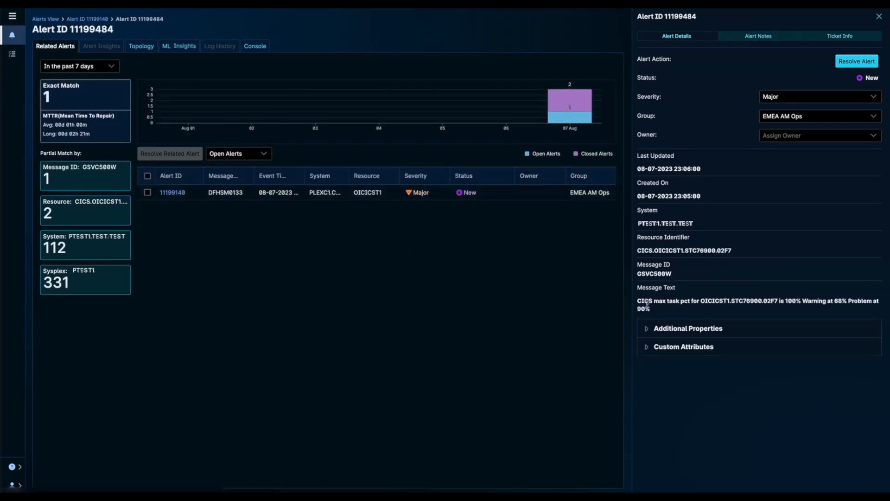
- Read the alert's message text and examine its ML Insights metric chart over a wider time range reaching back several hours
left_click_drag(635, 302, 667, 310)
left_click(672, 310)
left_click(182, 52)
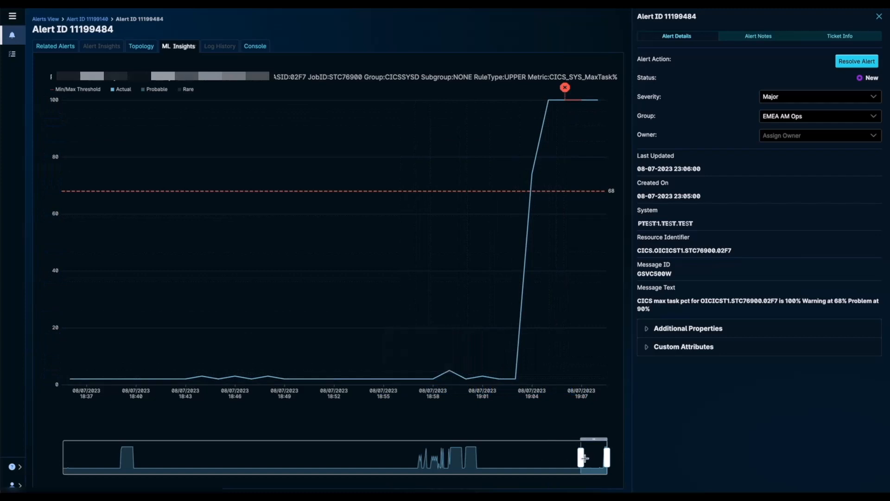
left_click_drag(582, 462, 392, 453)
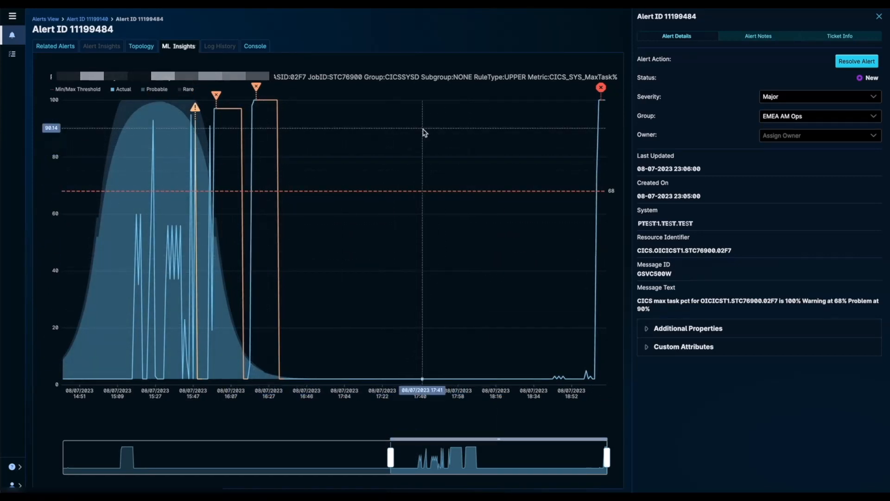
- Show the children of CICS region OICICST1 in the topology's hierarchical view and open the connected view of transaction CPIH
left_click(143, 54)
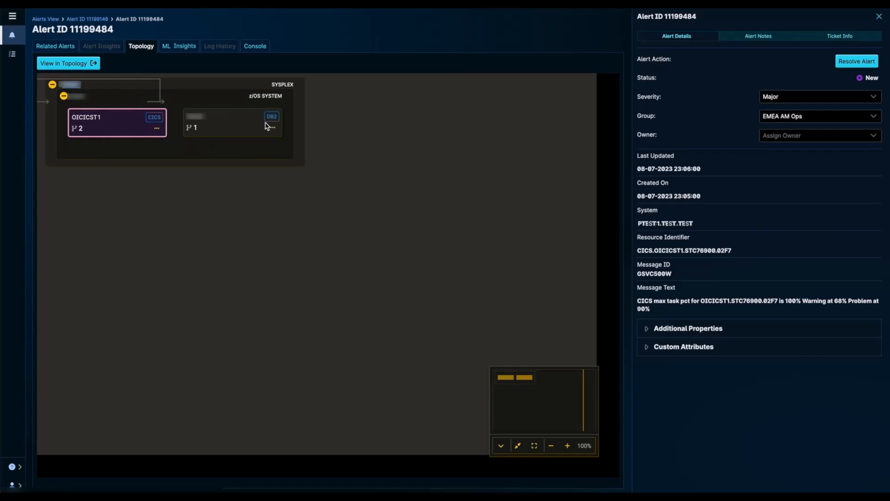
left_click(157, 129)
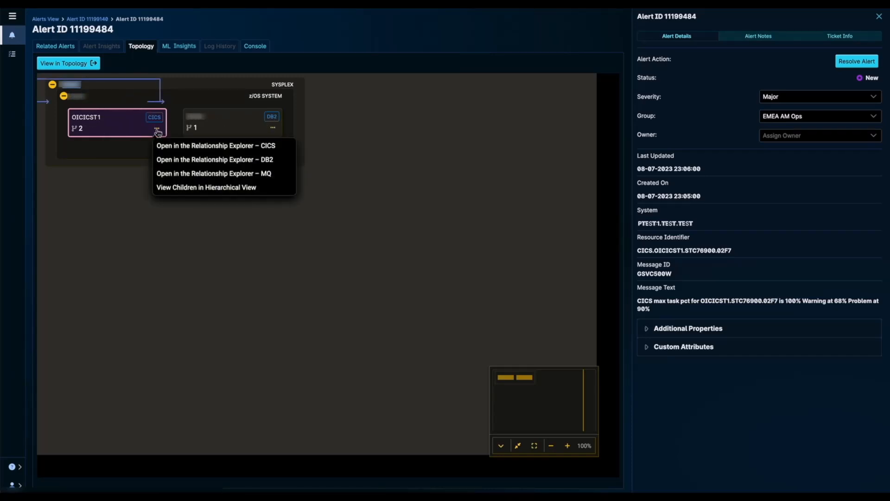
left_click(223, 189)
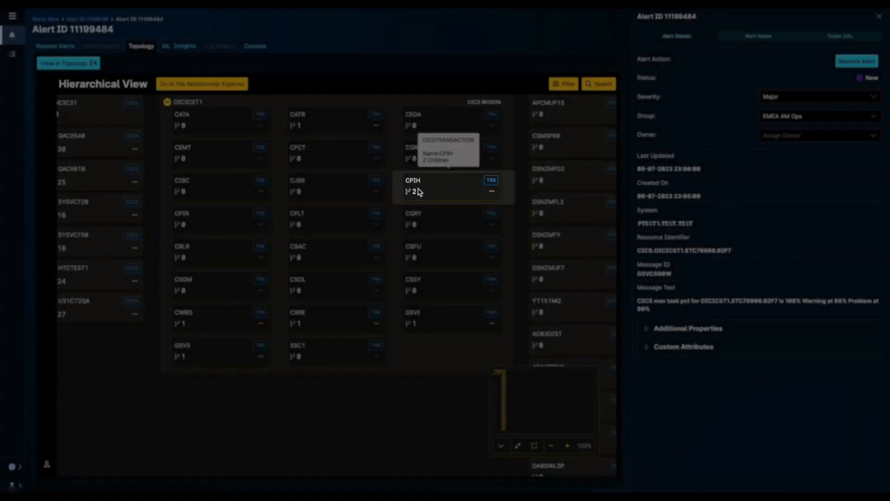
left_click(479, 196)
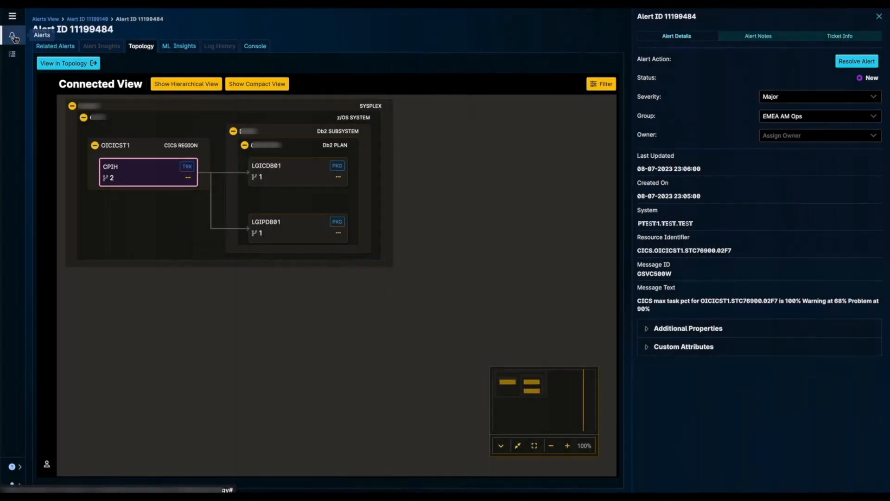
- Open alert 11192913 from the open alerts list and read the DSNT376I quick reference and the lock holder's correlation ID in the message text
left_click(15, 37)
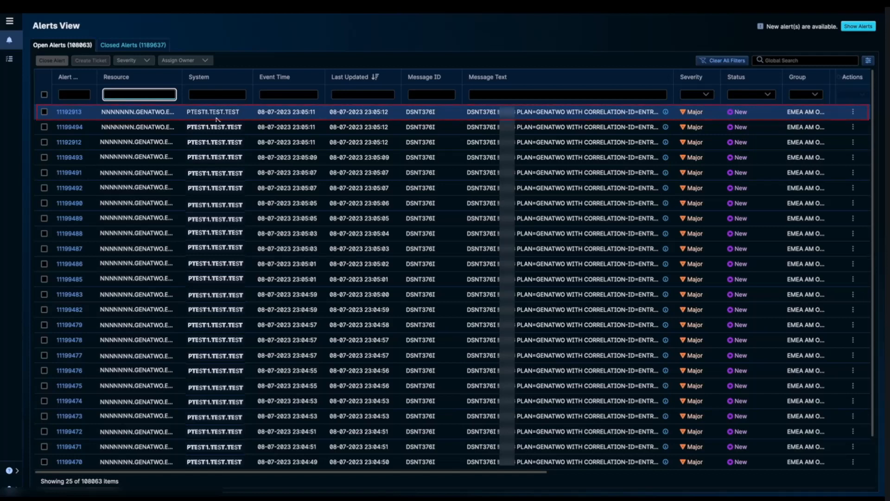
left_click(67, 112)
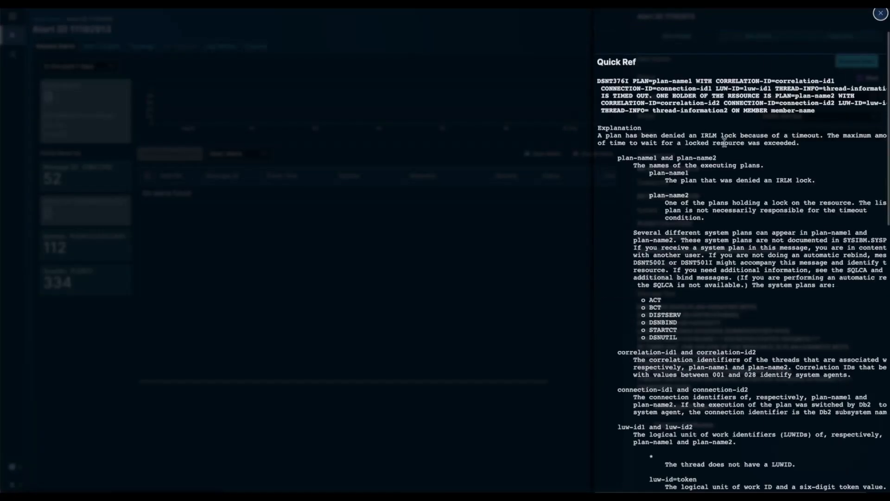
left_click_drag(818, 182, 624, 159)
left_click(705, 169)
left_click_drag(825, 181, 690, 195)
left_click(881, 13)
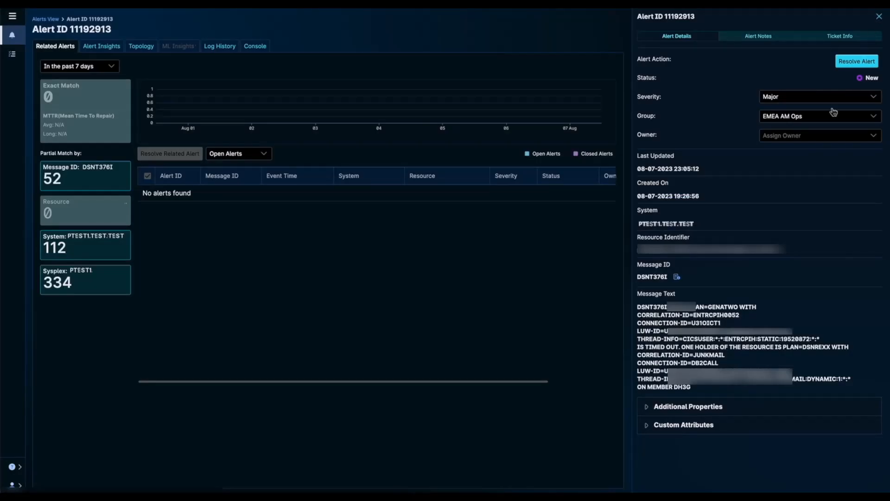
left_click_drag(721, 324, 660, 353)
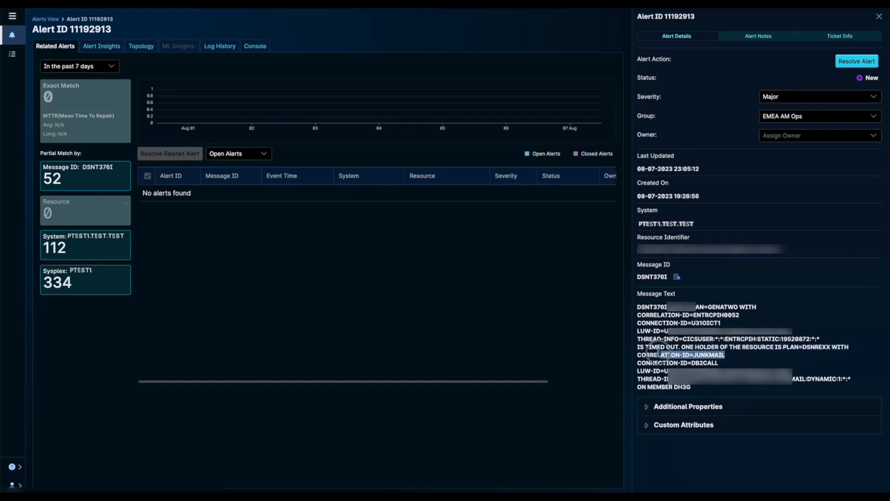
left_click(686, 354)
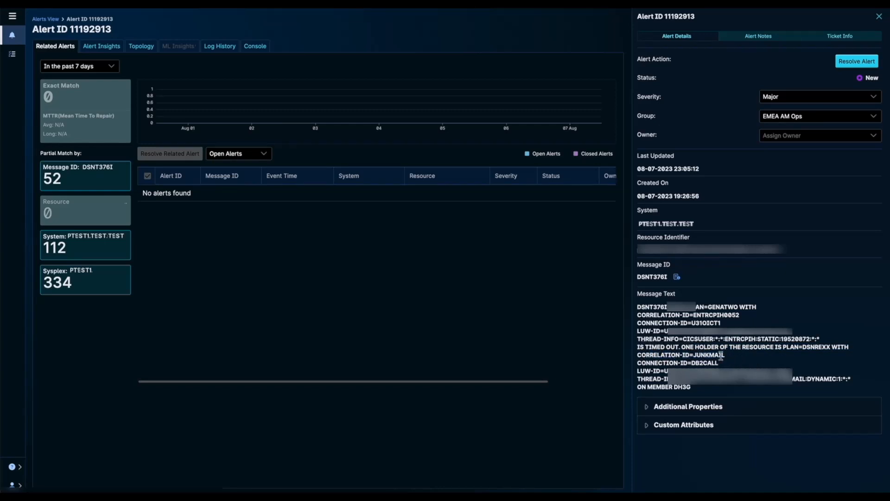
- Run the commands !dh3g dis thread(*) and c junkmail in the alert's console and show the command history
left_click(255, 51)
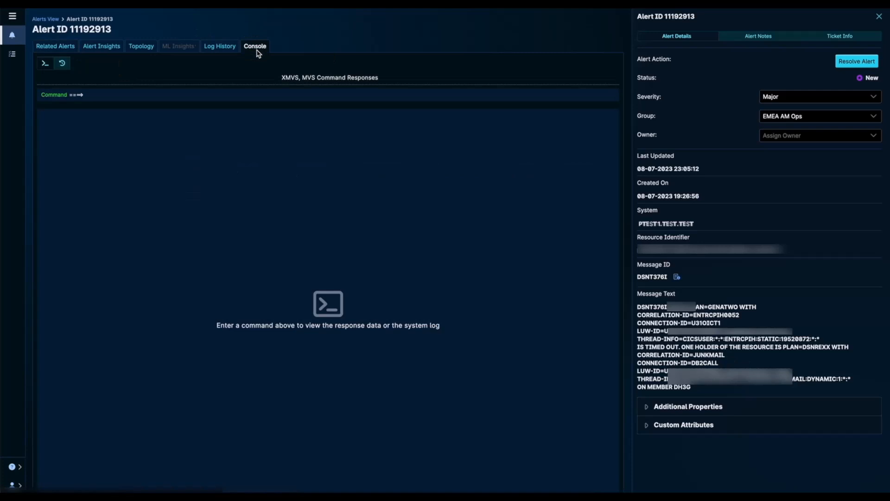
left_click(278, 94)
type("dh3g dis thread(*")
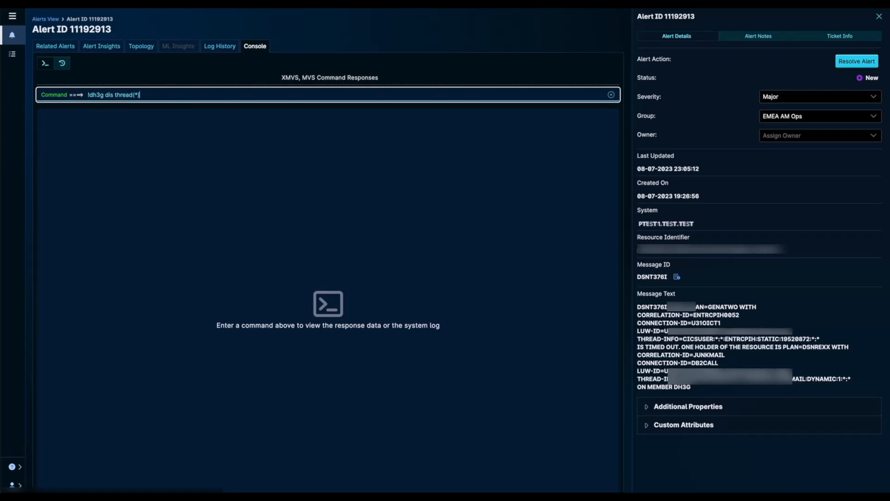
key("Return")
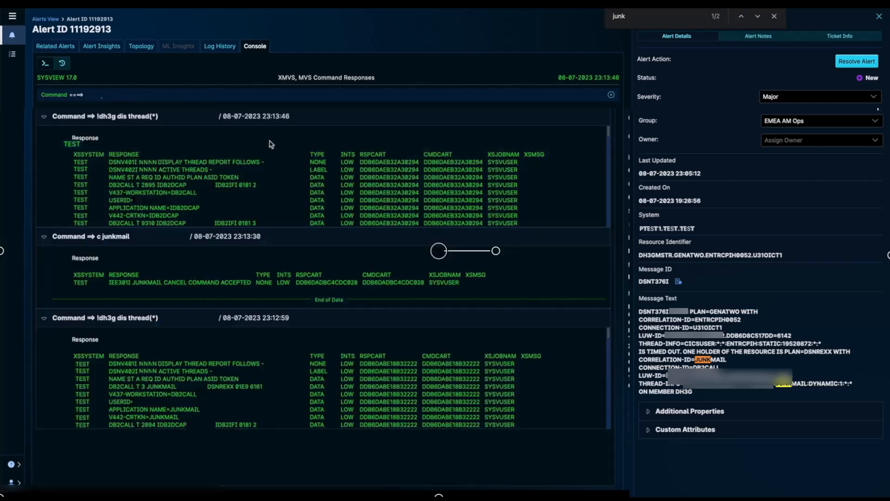
left_click(62, 63)
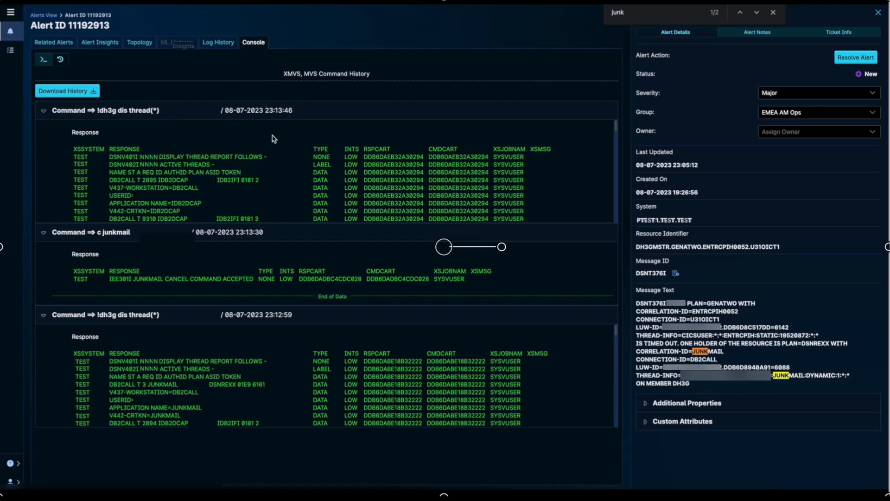
- Add the note "JUNKMAIL was running. Canceled" to alert 11192913
left_click(757, 32)
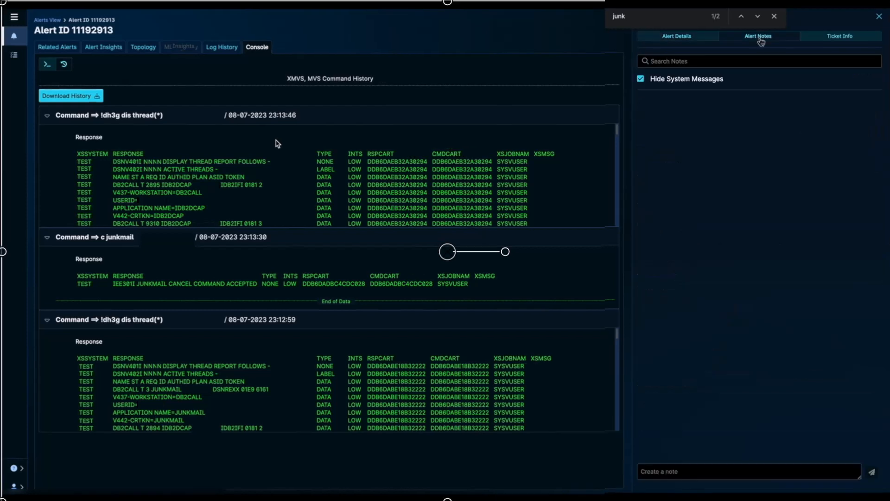
left_click(720, 56)
left_click(755, 154)
left_click(688, 471)
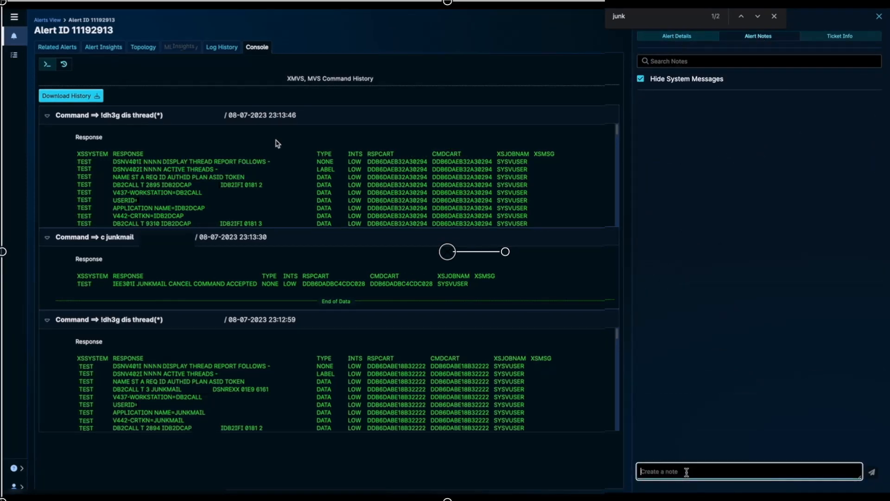
type("JUNKMAIL was running. Canceled")
key("Return")
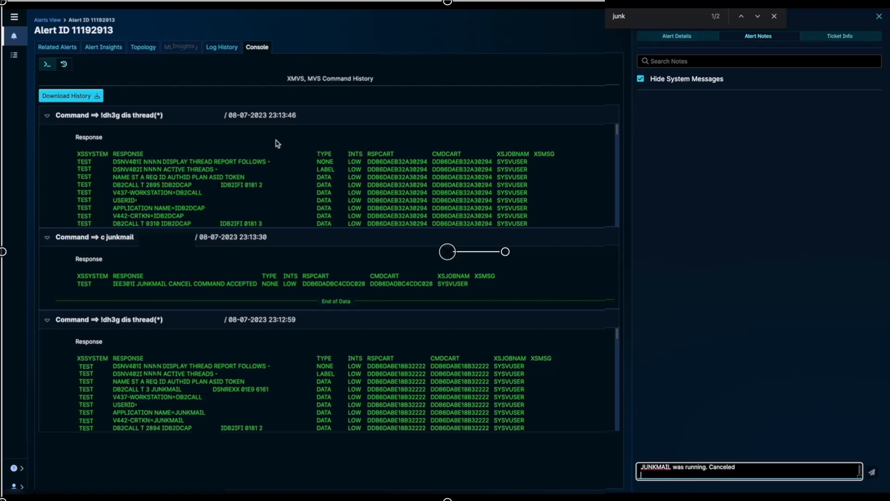
left_click(872, 472)
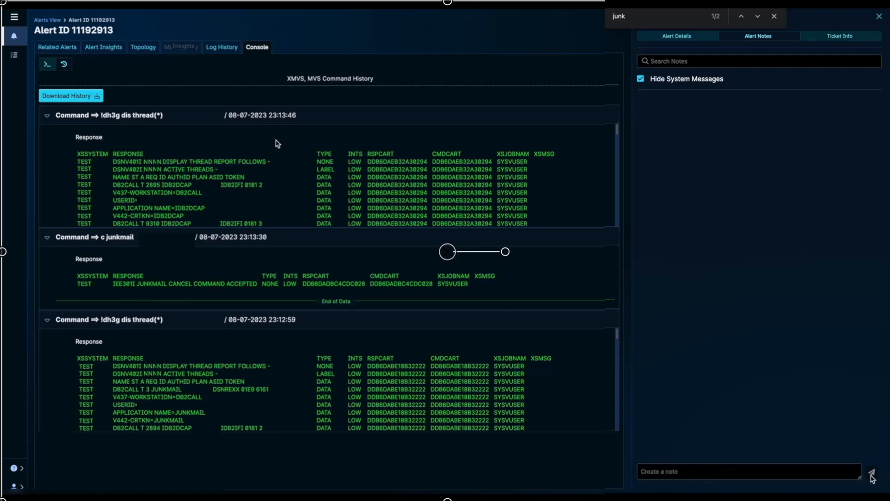
- Resolve alert 11192913 from its details and close the page search
left_click(686, 38)
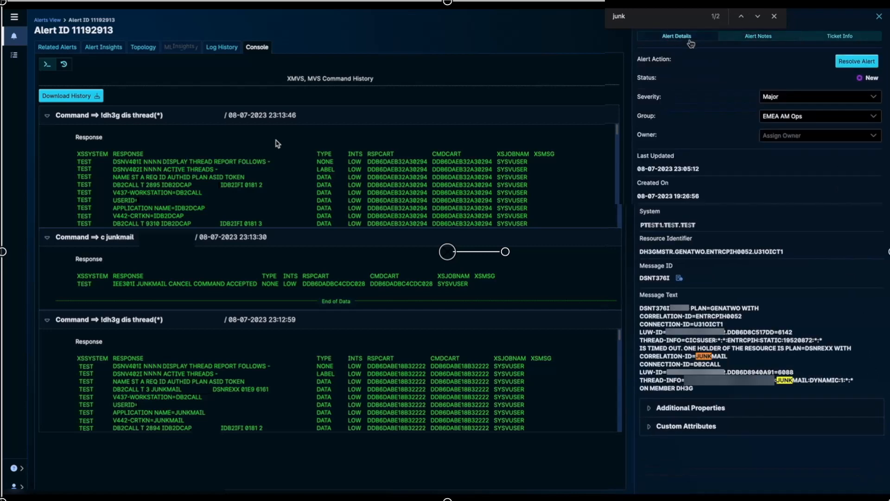
left_click(854, 65)
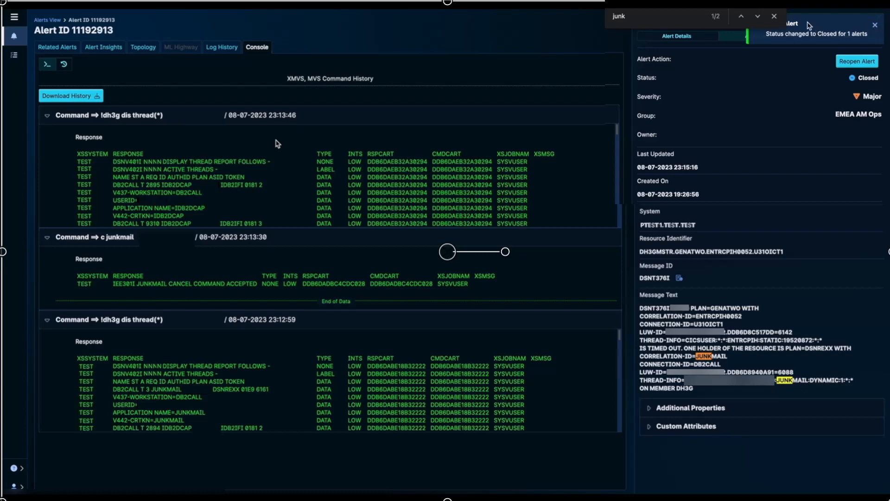
left_click(774, 16)
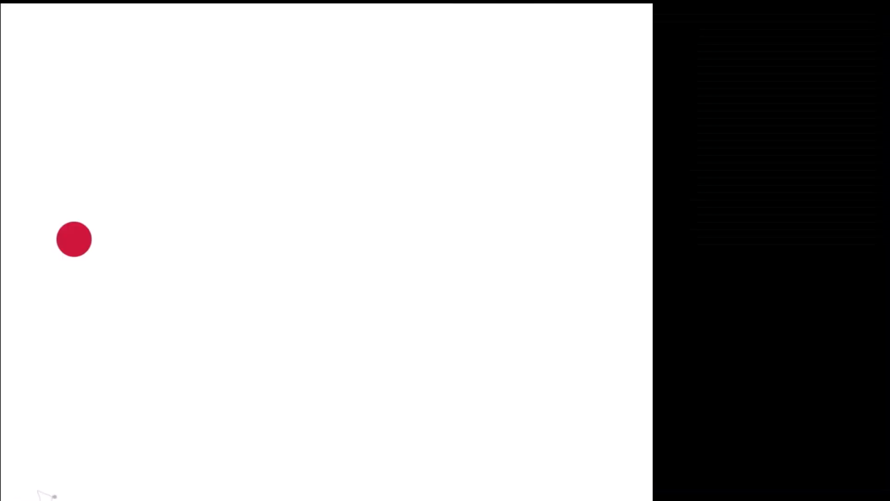